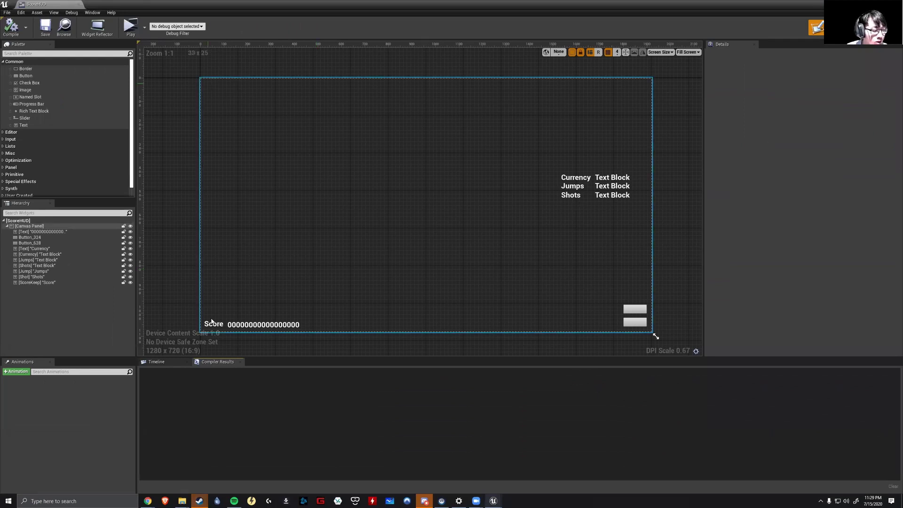
Look through the monitor screen-size presets for the ScoreHUD canvas and inspect the whole HUD layout.
left_click(668, 52)
mouse_move(666, 84)
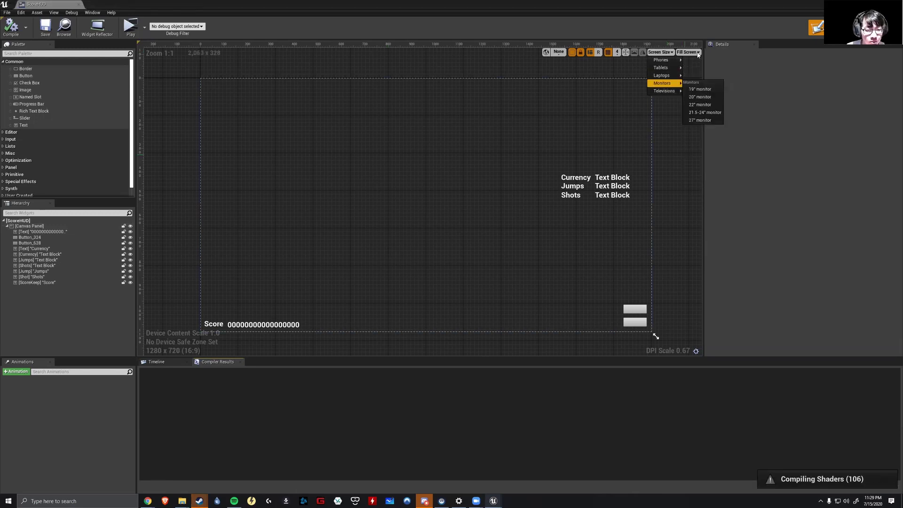
left_click(648, 160)
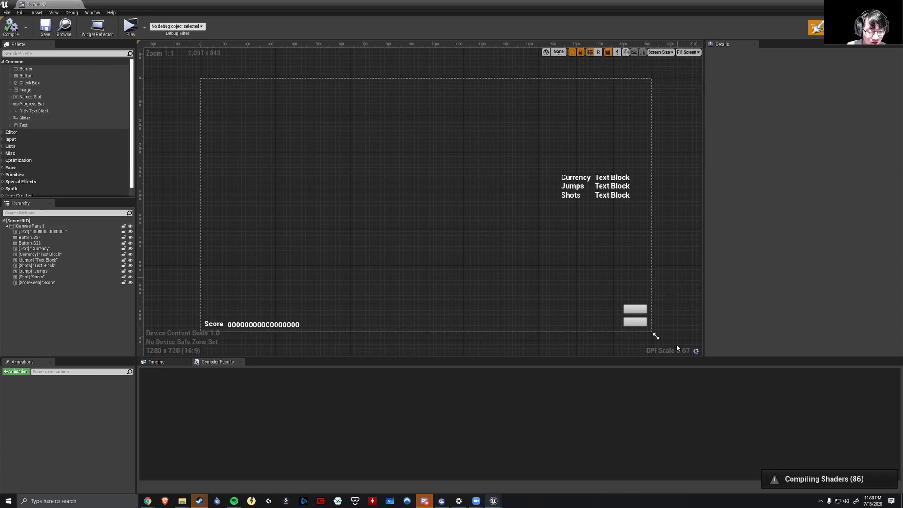
scroll(676, 344, "down", 2)
scroll(603, 329, "up", 1)
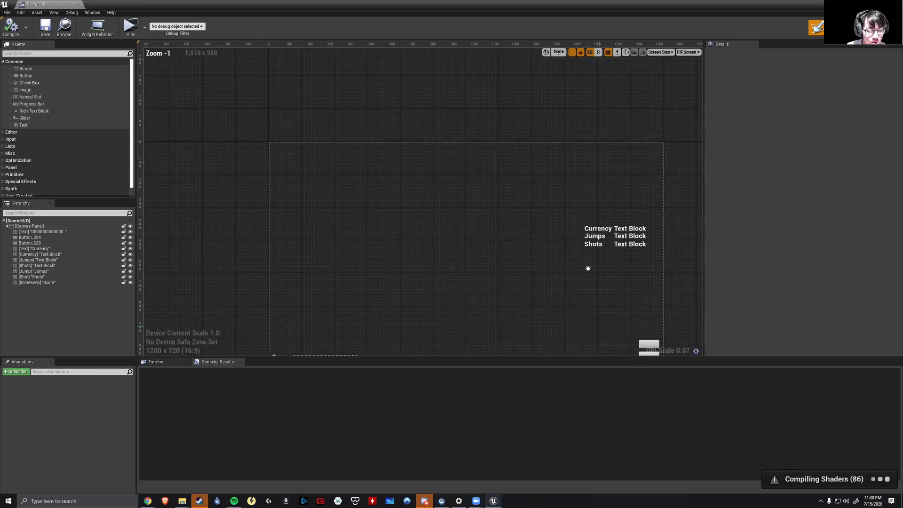
right_click_drag(592, 269, 577, 216)
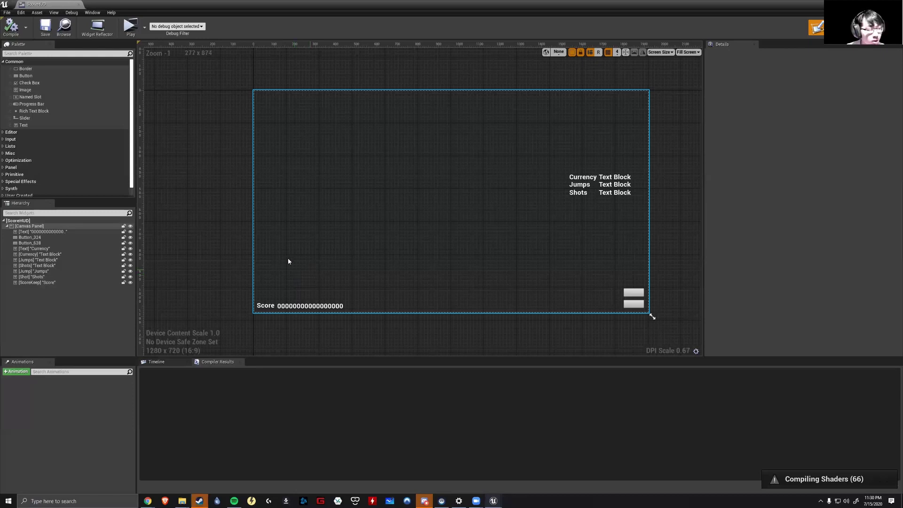
Look over the common widgets available for the HUD, including Button and Progress Bar.
left_click(248, 246)
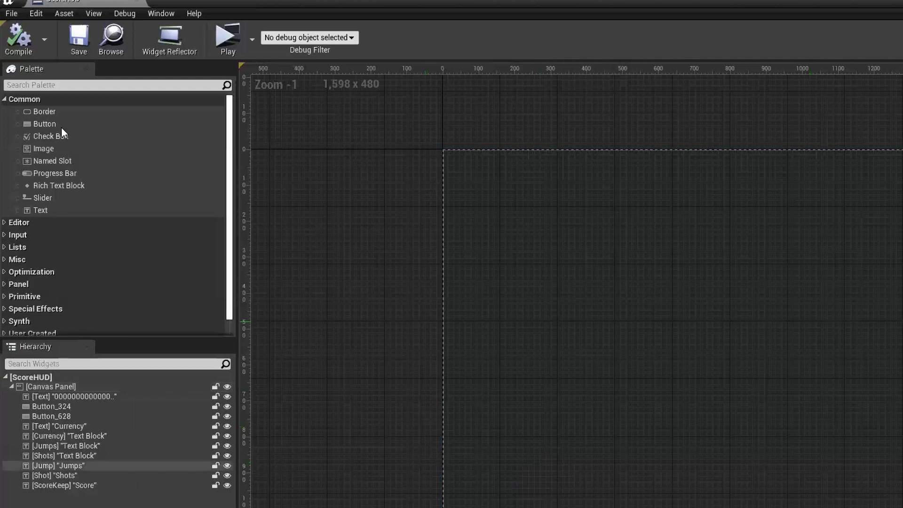
left_click(62, 125)
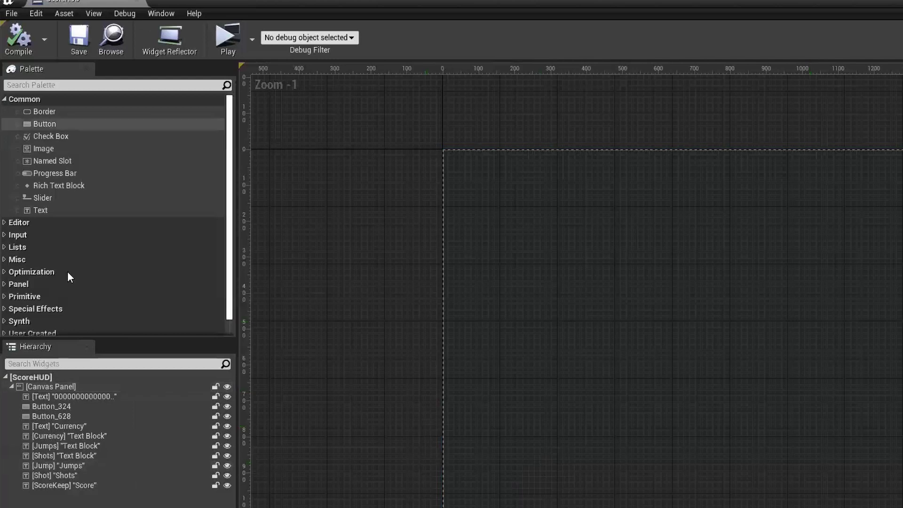
left_click(64, 172)
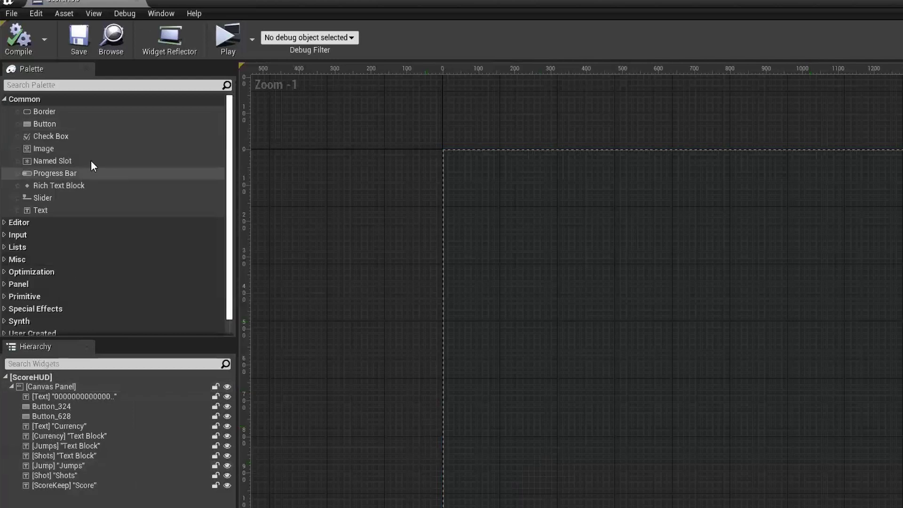
left_click(69, 122)
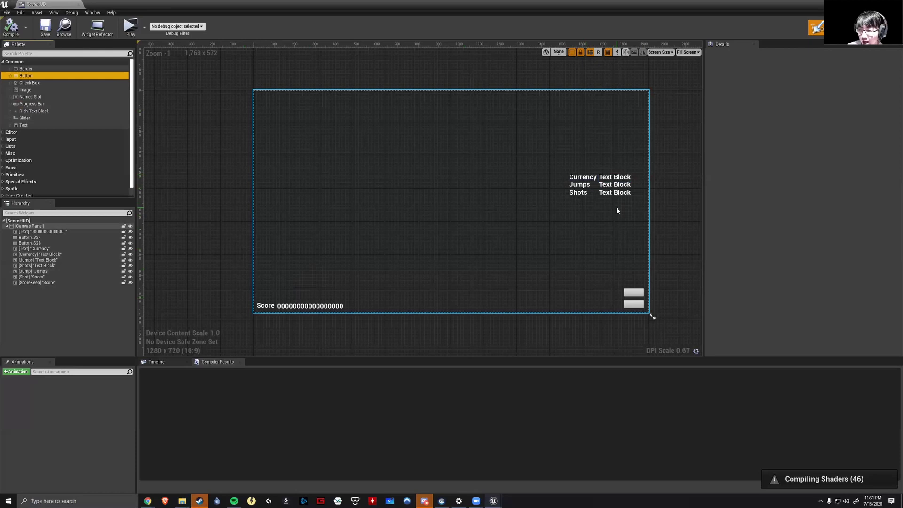
Select the text block beside the Currency label and open the Get Text 0 function graph.
left_click(618, 184)
left_click(620, 183)
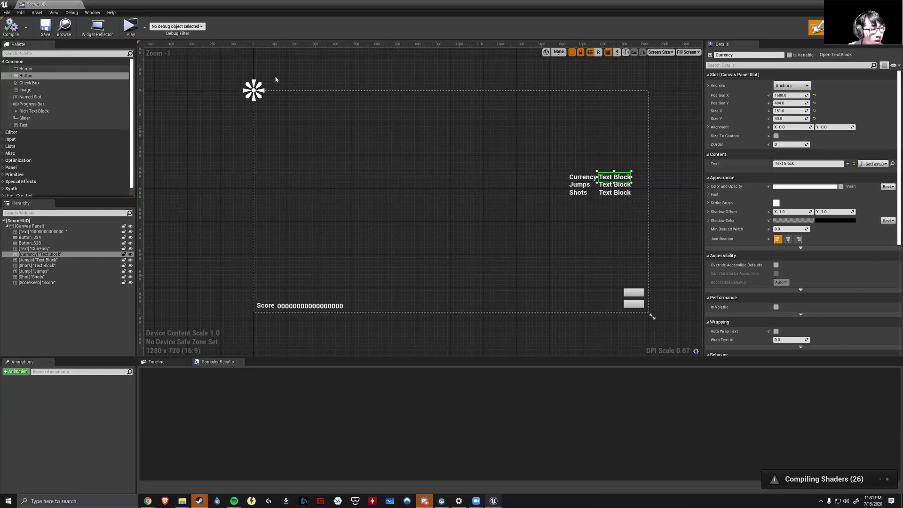
left_click(844, 28)
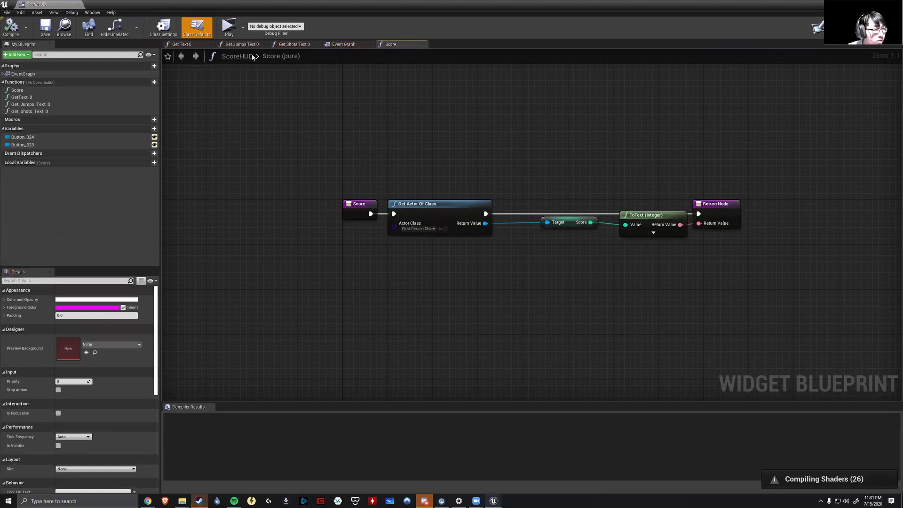
left_click(184, 44)
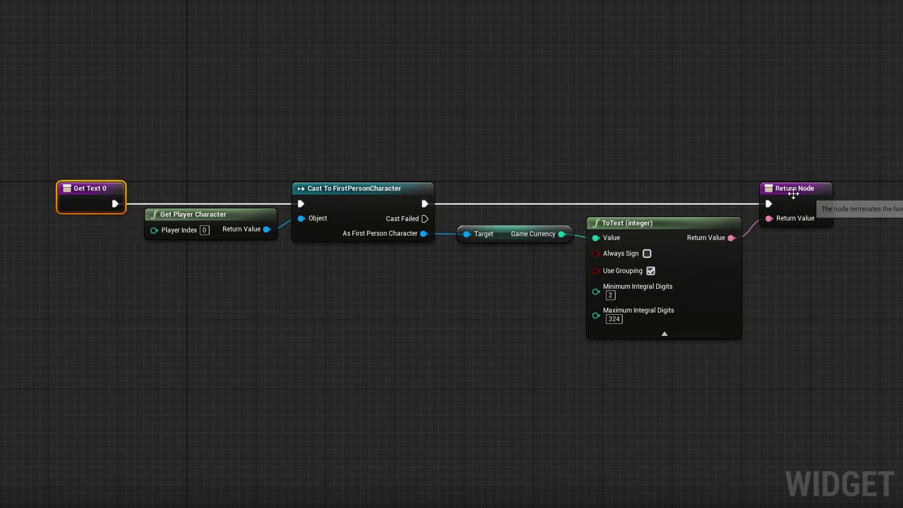
Examine the Get Text 0 flow from its entry node through Cast To FirstPersonCharacter to the Return Node.
left_click(724, 198)
left_click(267, 197)
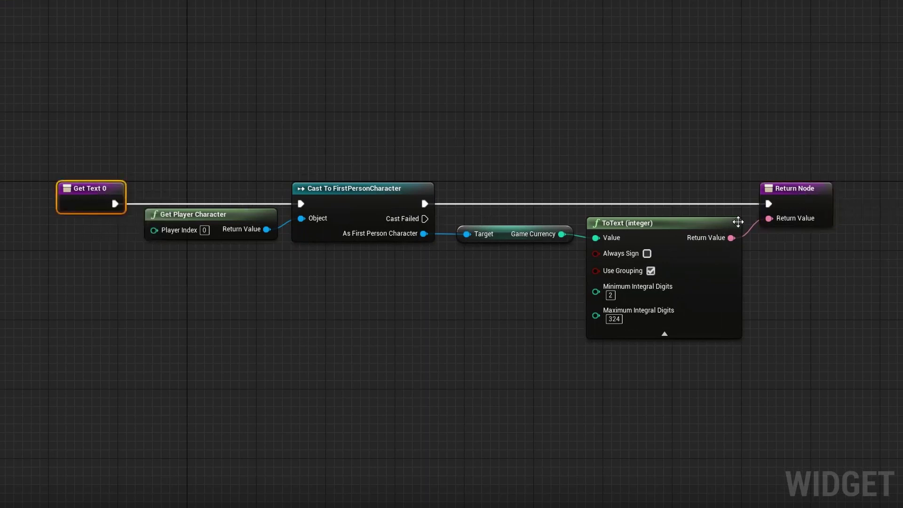
left_click(803, 203)
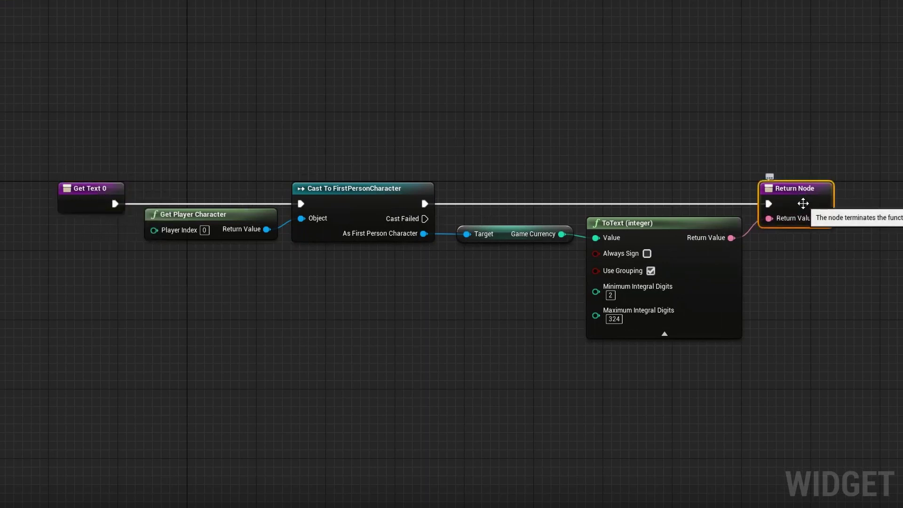
left_click(69, 205)
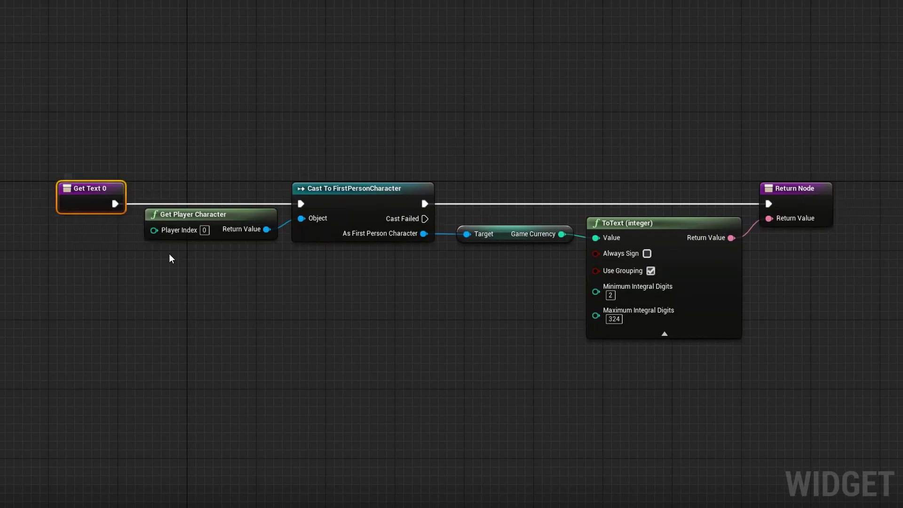
left_click(359, 189)
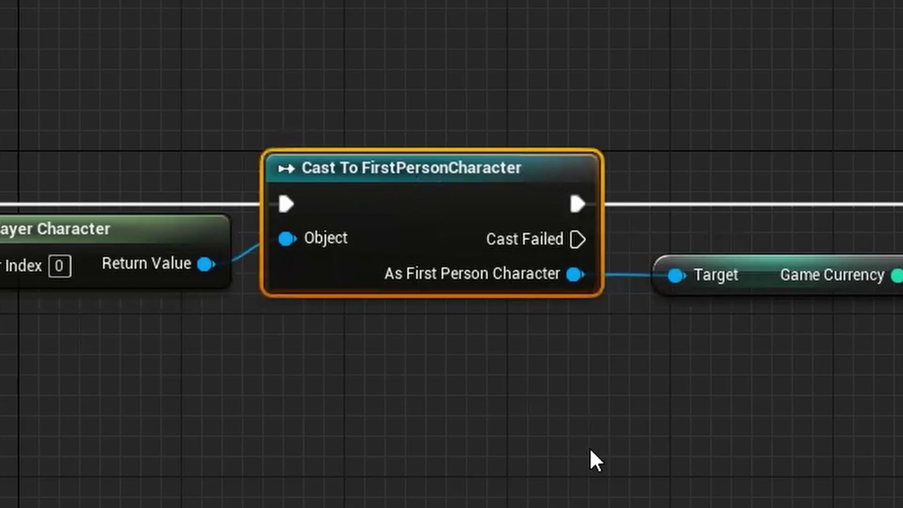
left_click(594, 452)
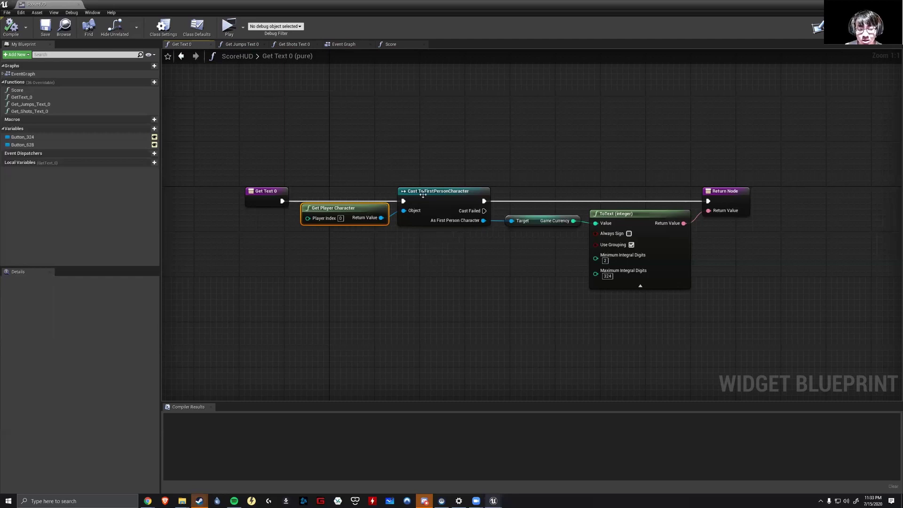
left_click(423, 194)
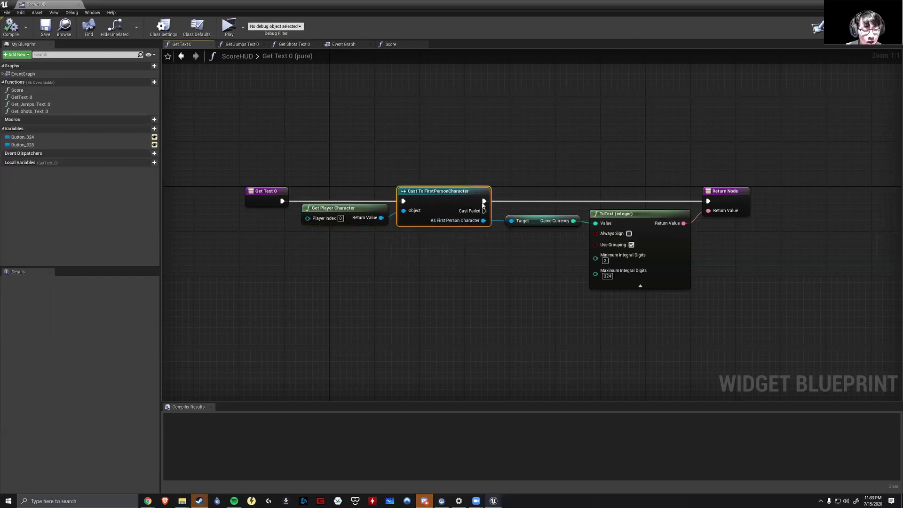
left_click(742, 211)
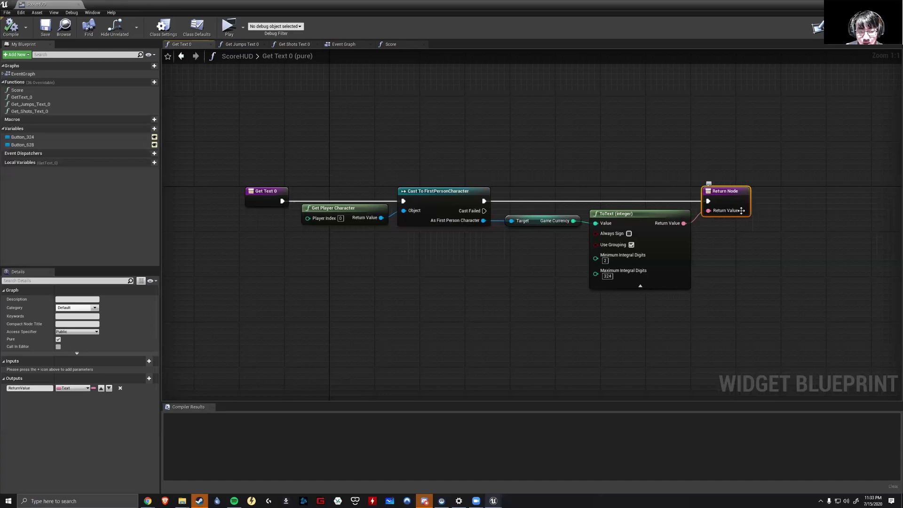
left_click(441, 200)
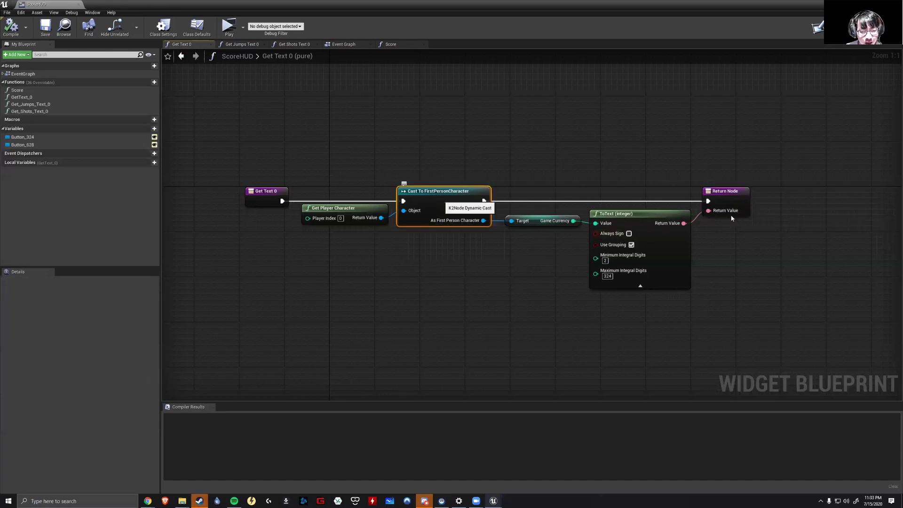
left_click(729, 212)
Open the Game Currency node's source in the FirstPersonCharacter blueprint and inspect the GameCurrency variable's details.
left_click(536, 256)
left_click(543, 221)
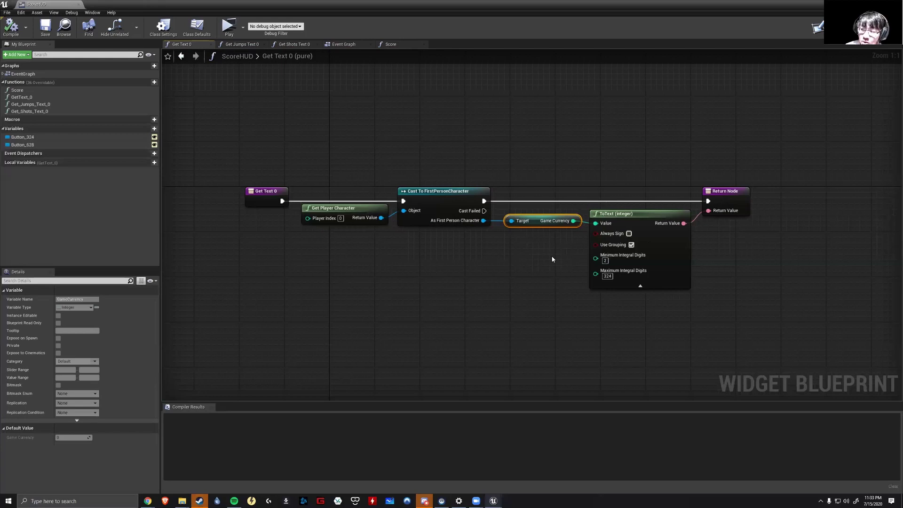
double_click(546, 221)
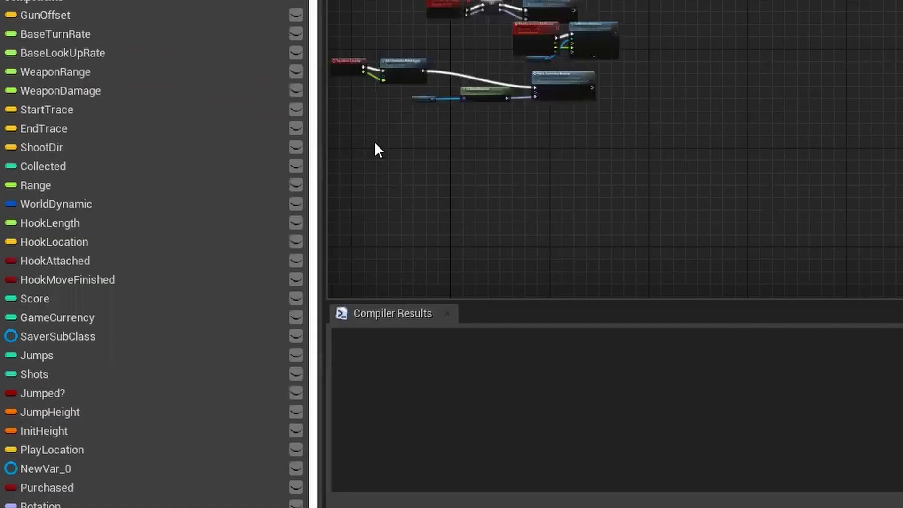
scroll(119, 357, "down", 1)
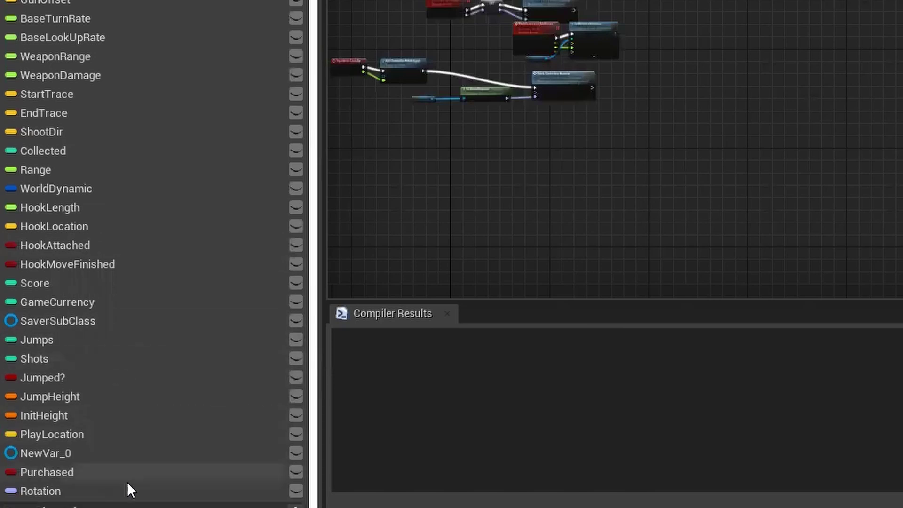
left_click(74, 301)
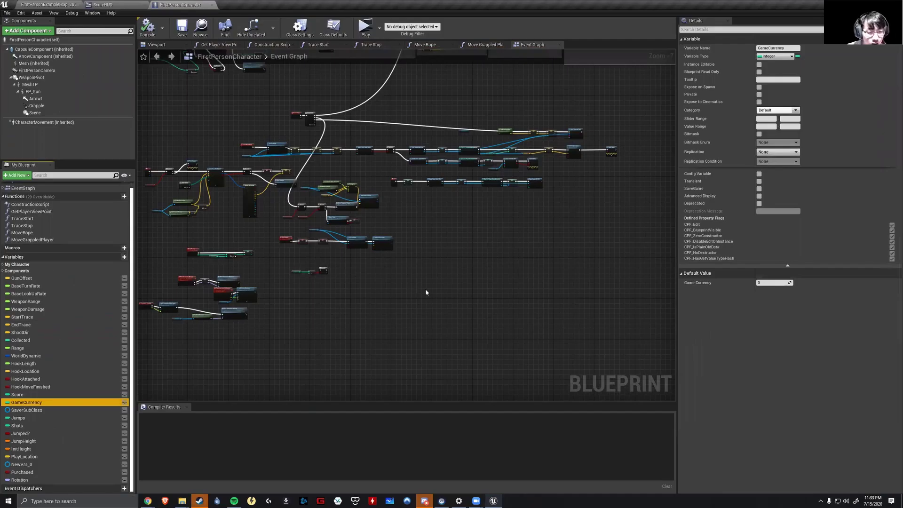
right_click_drag(425, 292, 517, 308)
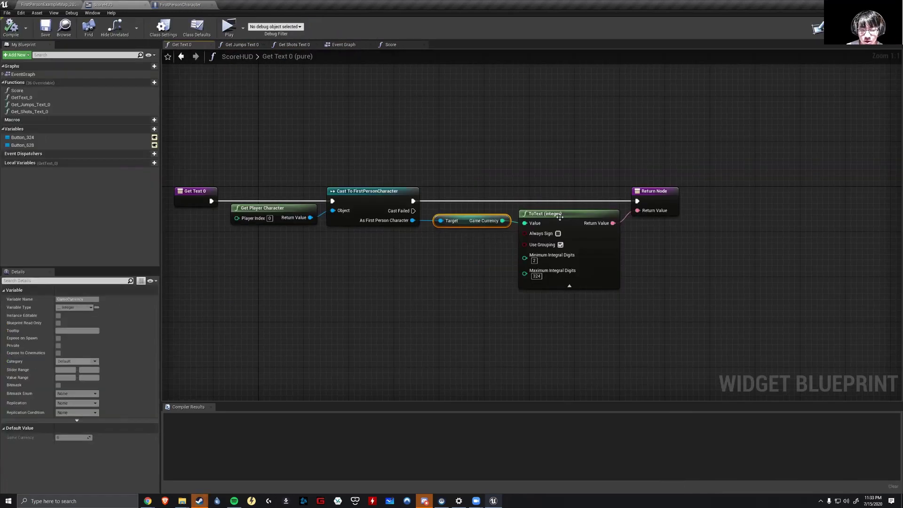
Return to ScoreHUD's Get Text 0 graph and examine the ToText (integer) conversion and the Return Node.
left_click(560, 216)
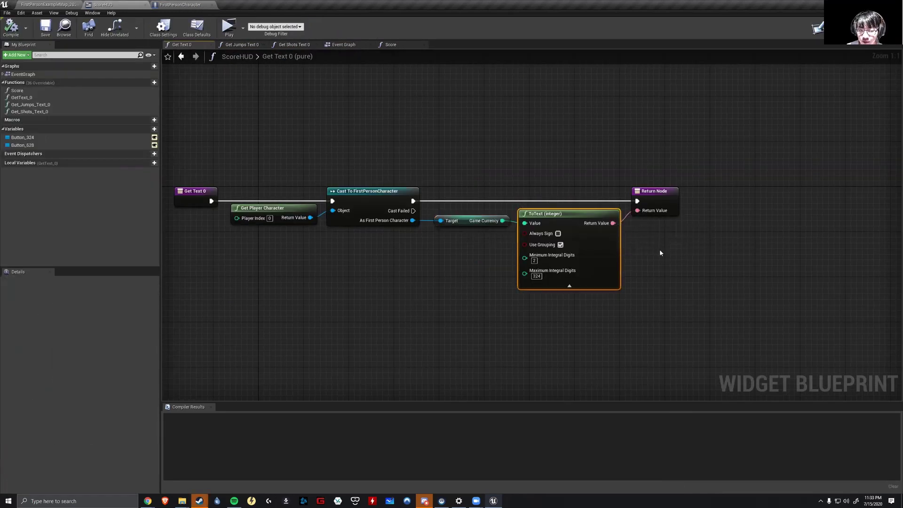
left_click(673, 211)
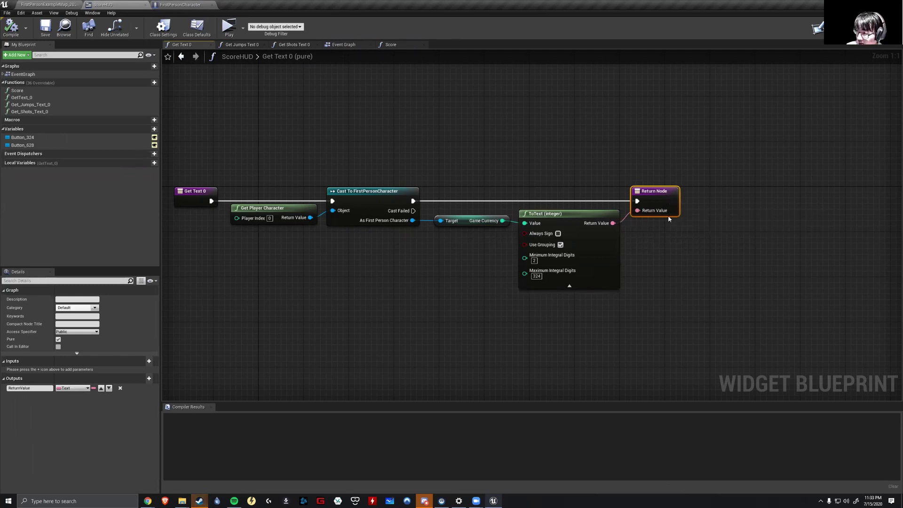
right_click_drag(668, 216, 771, 258)
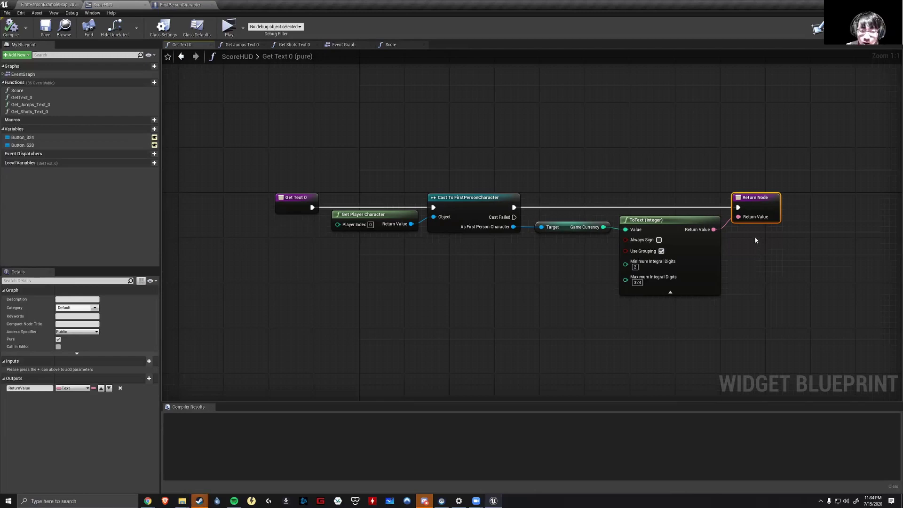
mouse_move(783, 261)
right_mouse_down()
mouse_move(770, 272)
mouse_move(774, 251)
right_mouse_up()
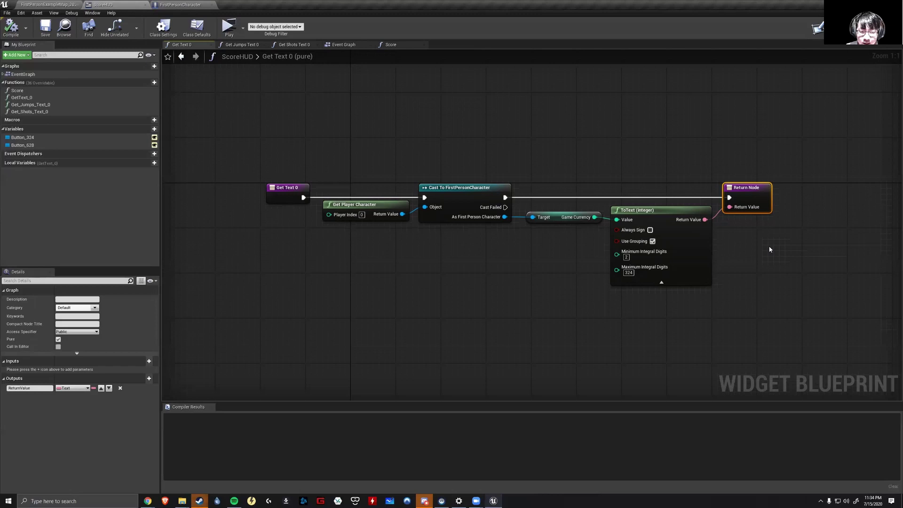
right_click_drag(768, 259, 779, 266)
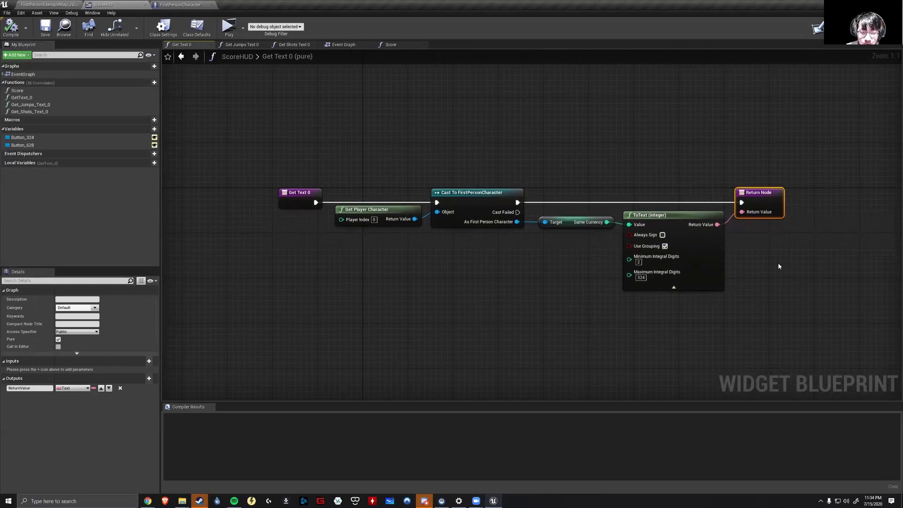